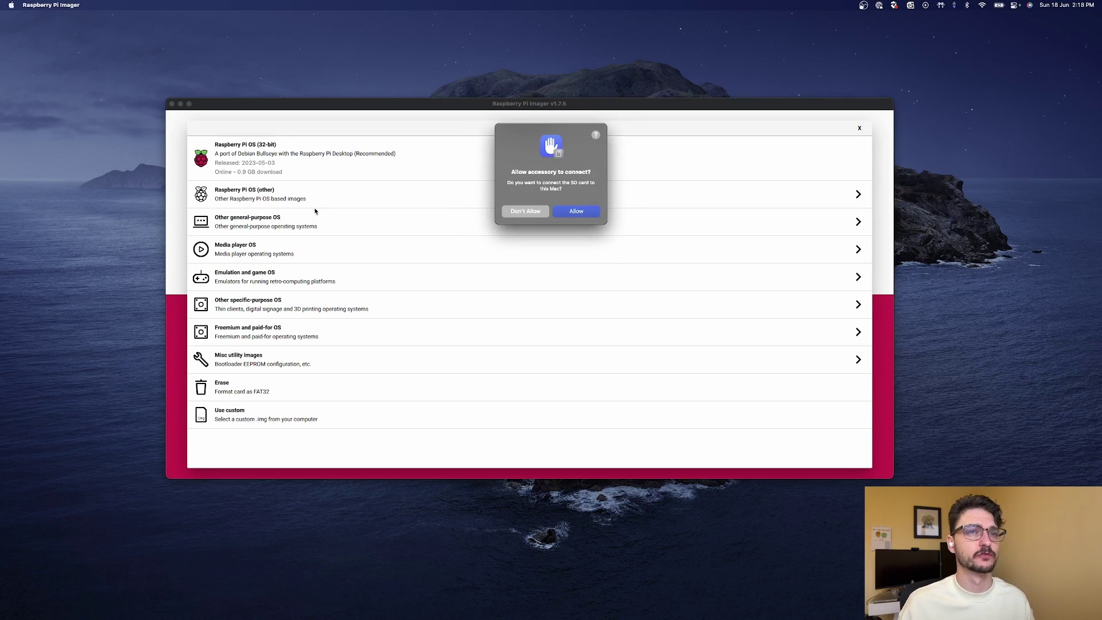
Allow the SD card connection, then choose Ubuntu Server 23.04 (64-bit) as operating system and the 64.1 GB Apple SDXC Reader Media as storage.
left_click(576, 211)
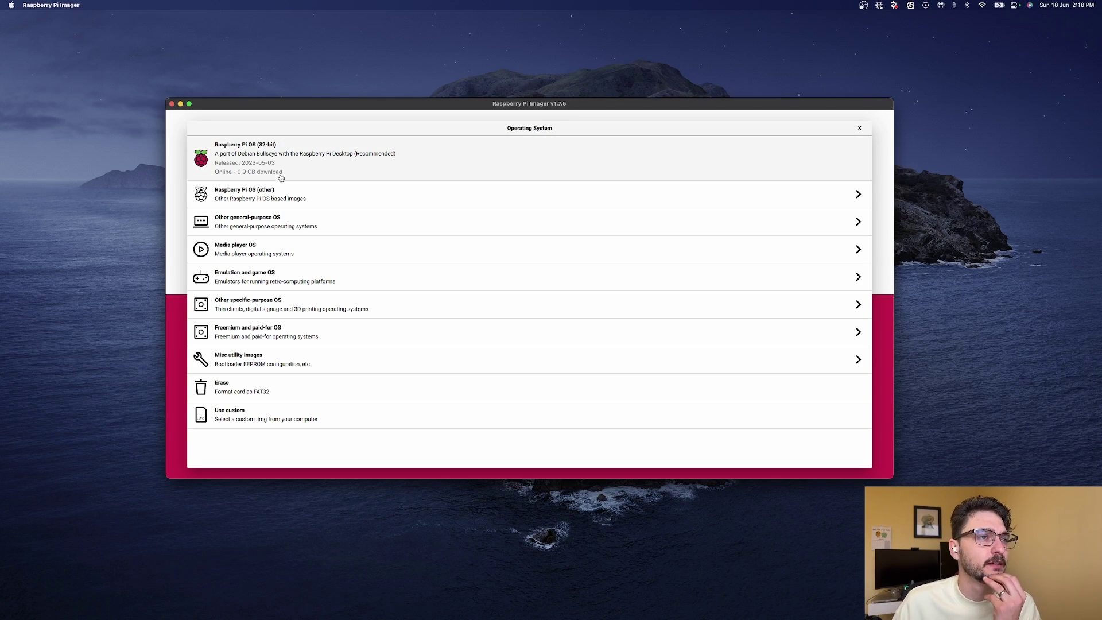
left_click(319, 223)
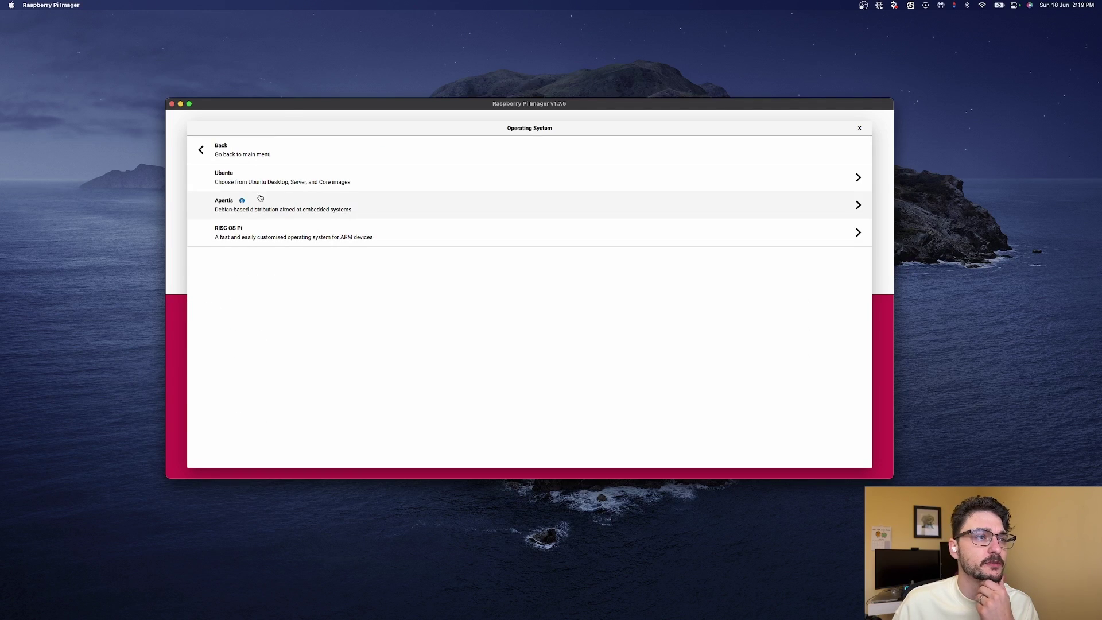
left_click(299, 179)
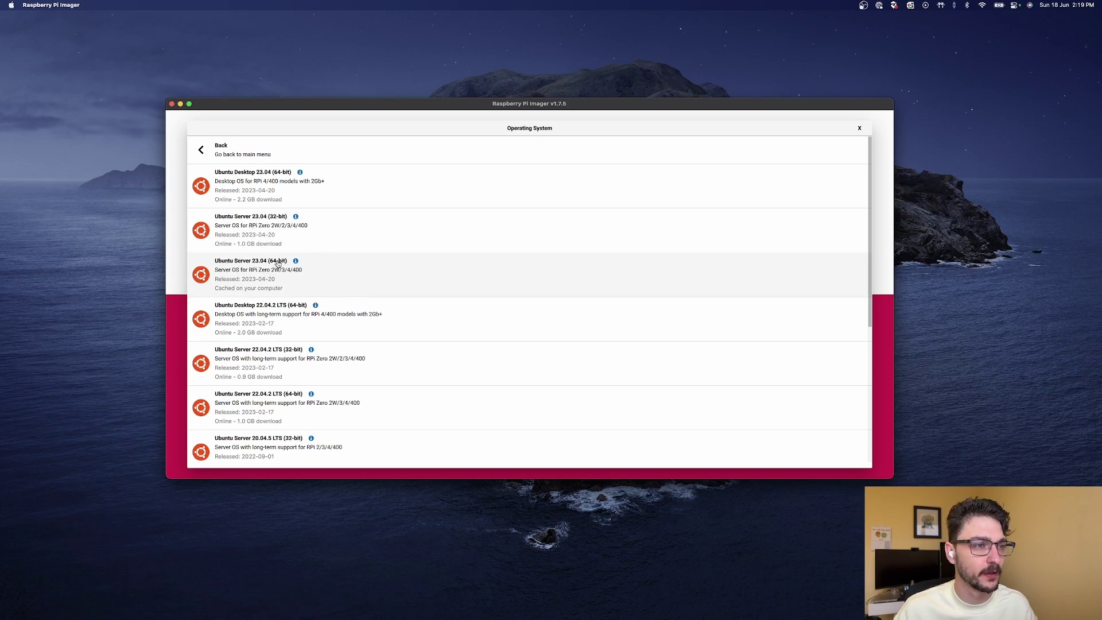
left_click(350, 278)
left_click(600, 348)
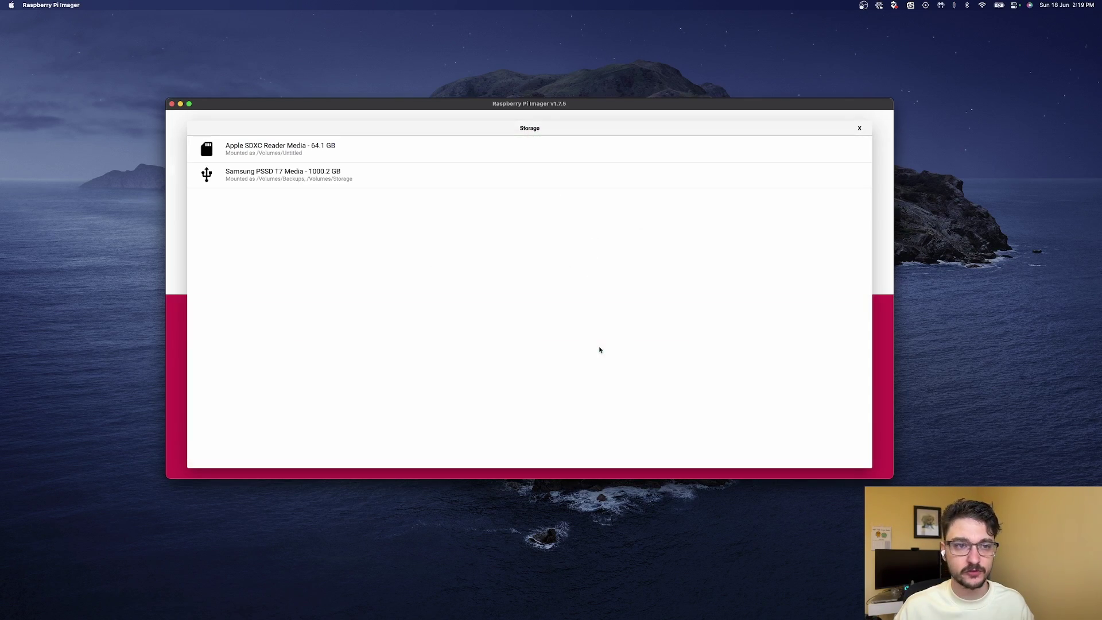
left_click(269, 156)
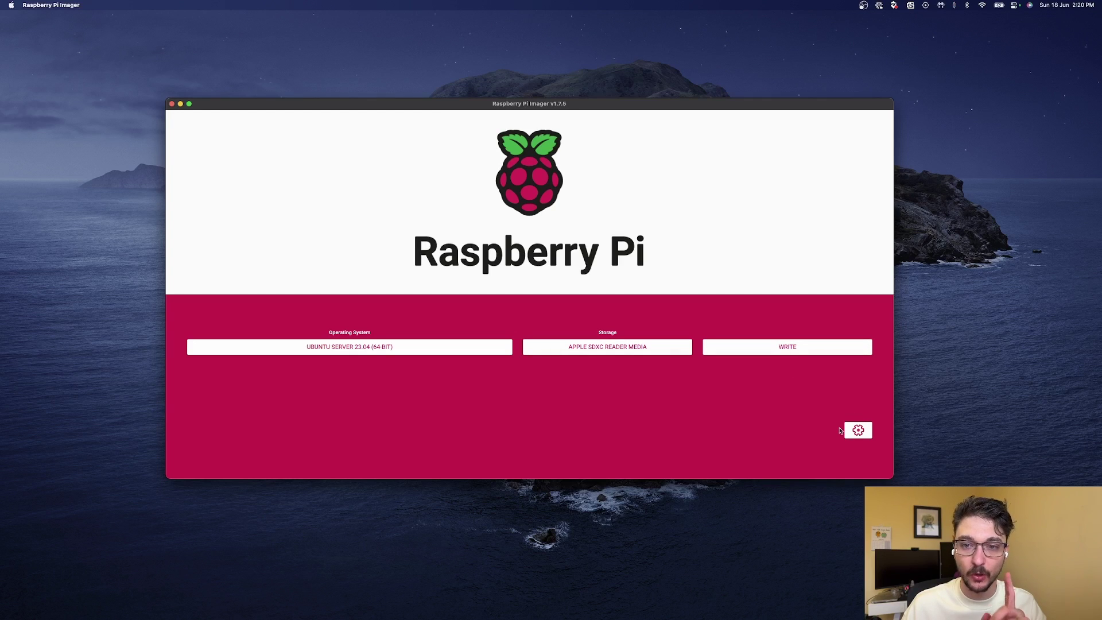
Open the advanced image options without prefilling the wifi password, and enable a custom hostname set to pi4lab02.
left_click(858, 430)
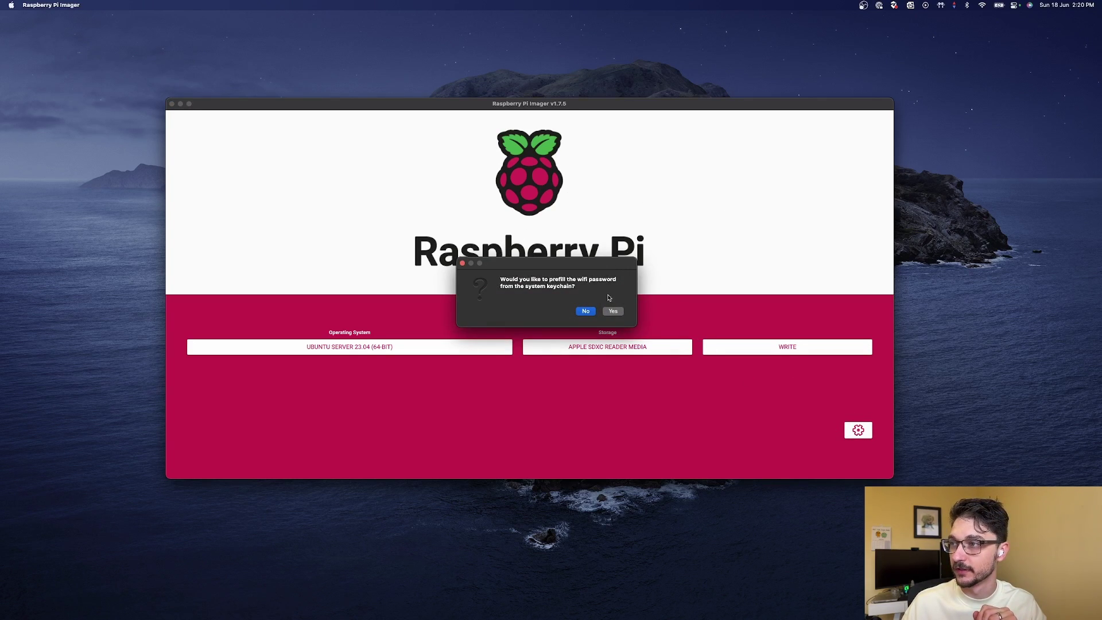
left_click(585, 311)
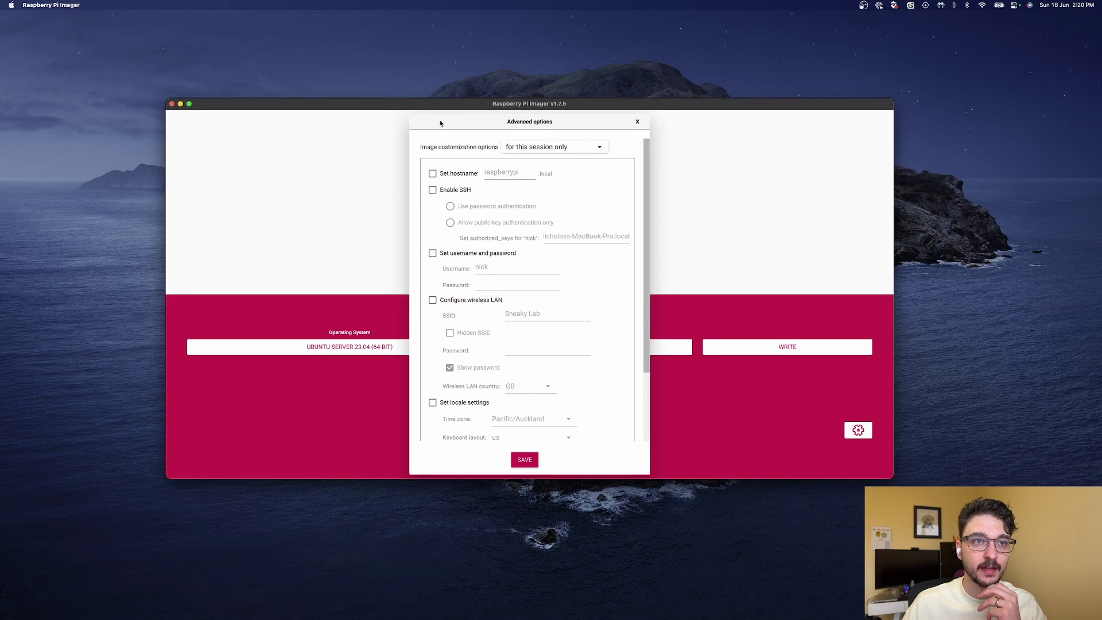
left_click(433, 174)
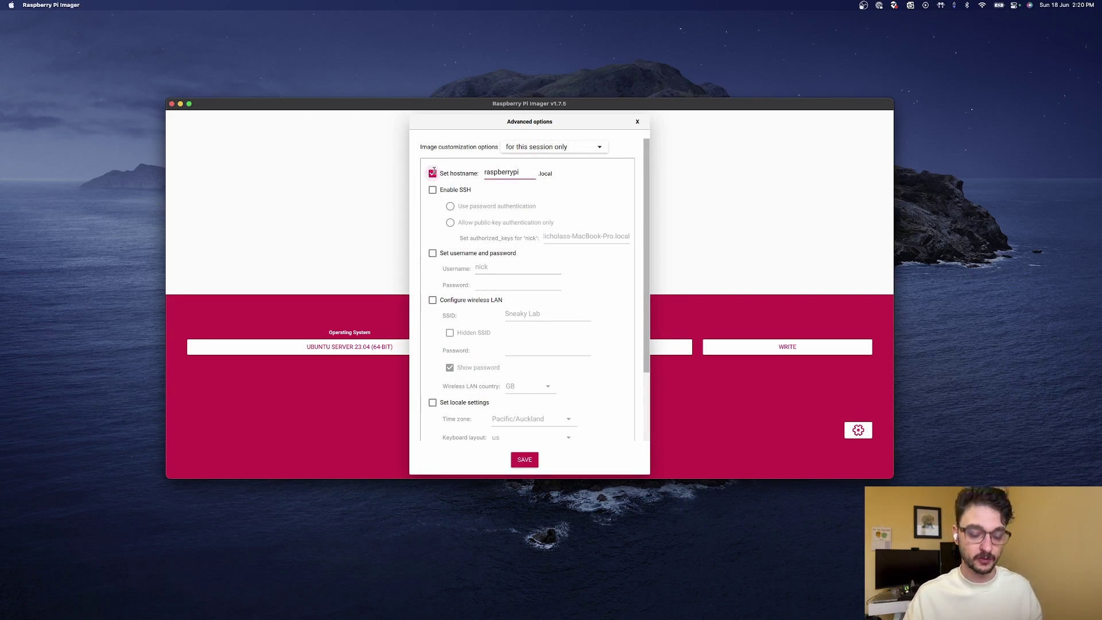
key("BackSpace")
key("BackSpace")
key("BackSpace")
key("BackSpace")
key("BackSpace")
key("BackSpace")
key("BackSpace")
key("BackSpace")
key("BackSpace")
key("BackSpace")
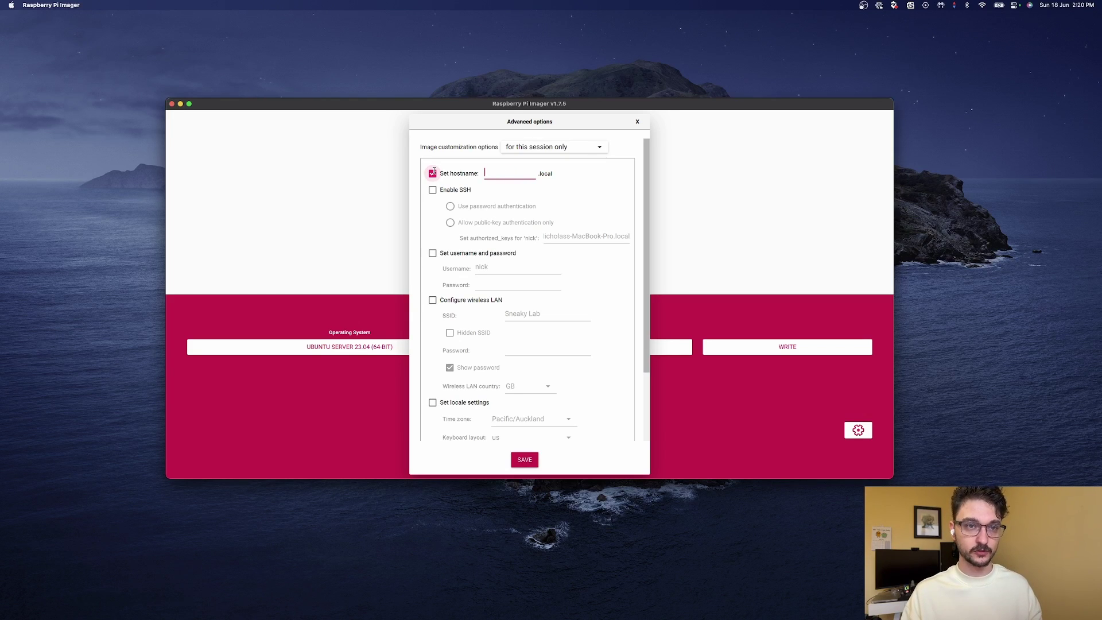
type("pi4")
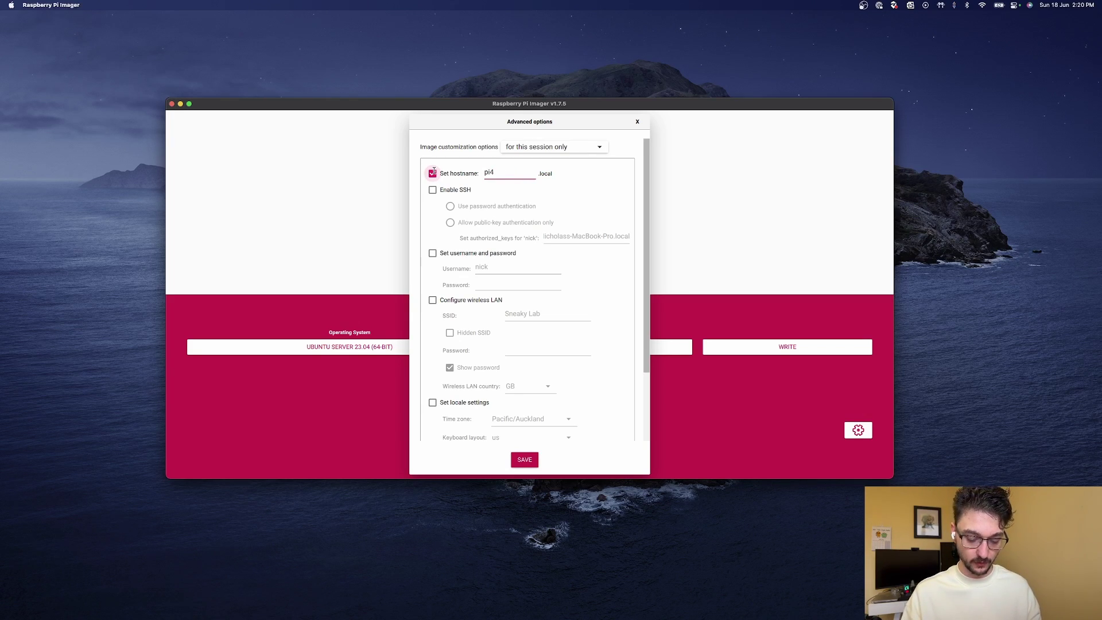
type("lab")
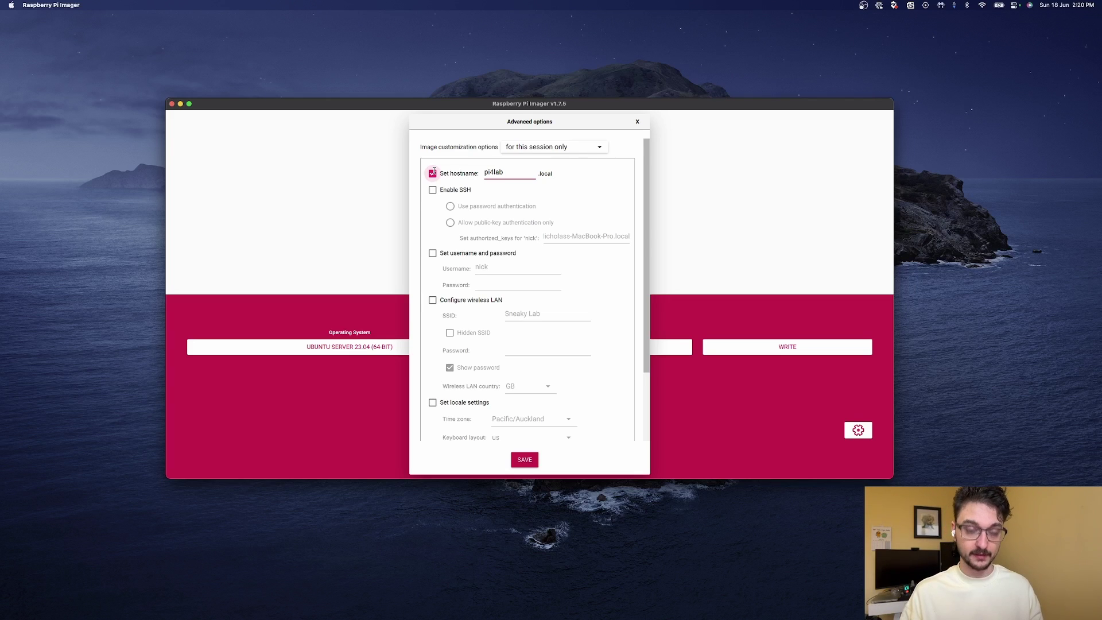
type("00")
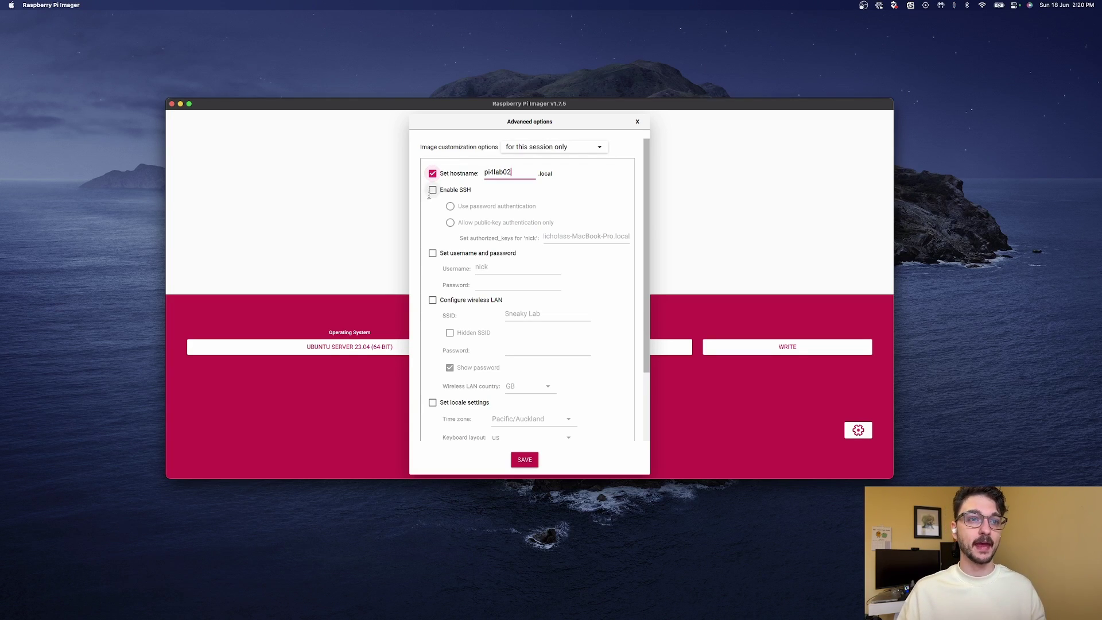
Enable SSH with password authentication, set the username to techdox with an account password, and save the advanced options.
left_click(432, 190)
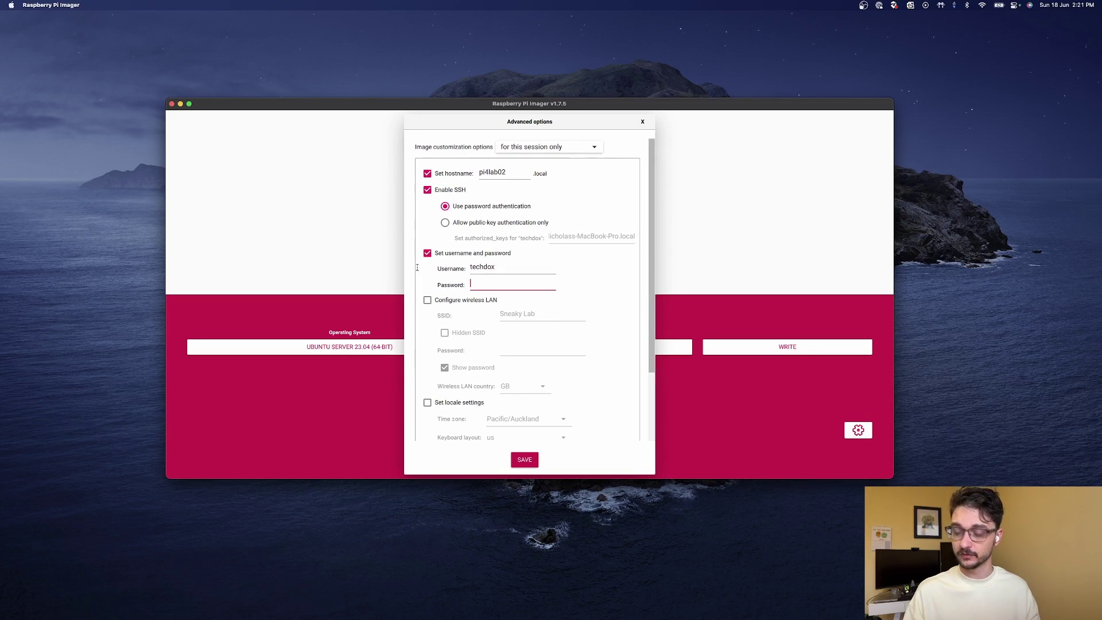
type("password")
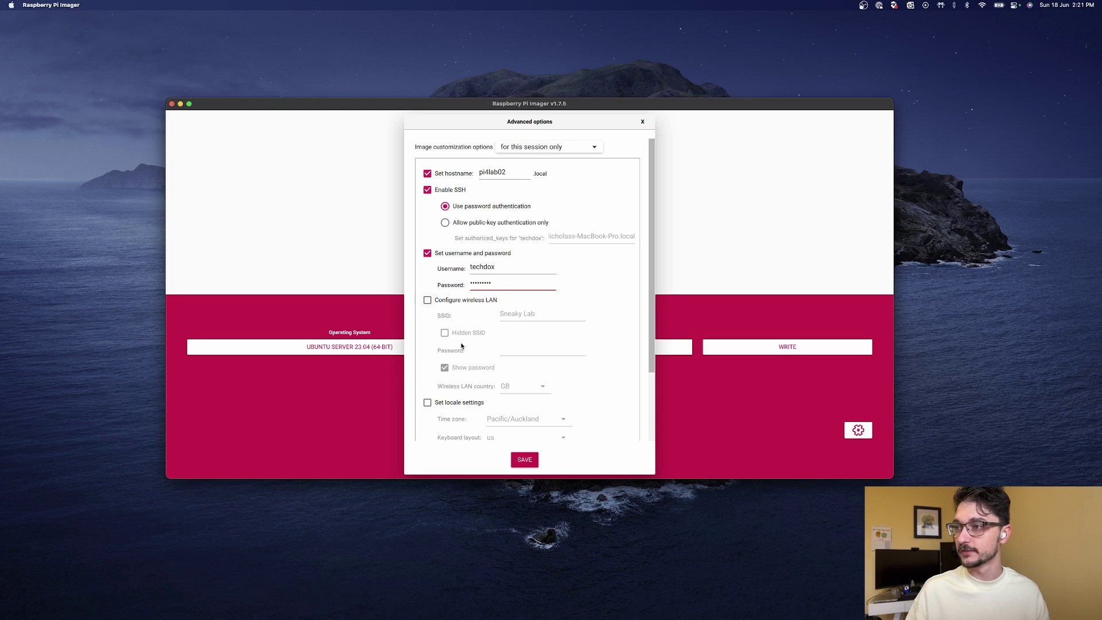
scroll(466, 390, "down", 5)
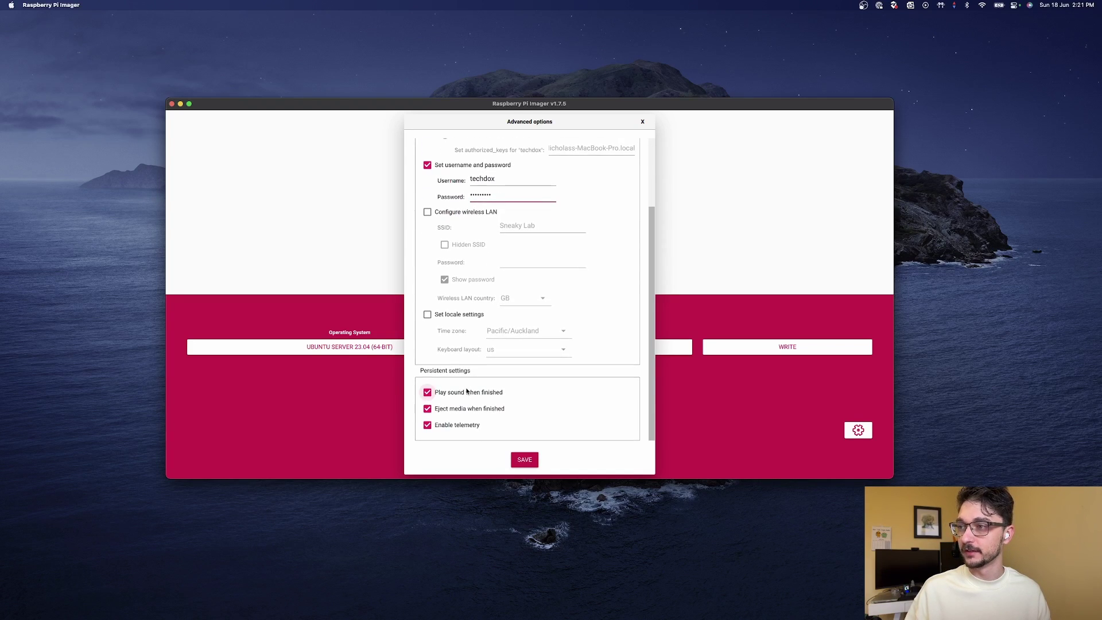
scroll(486, 307, "up", 3)
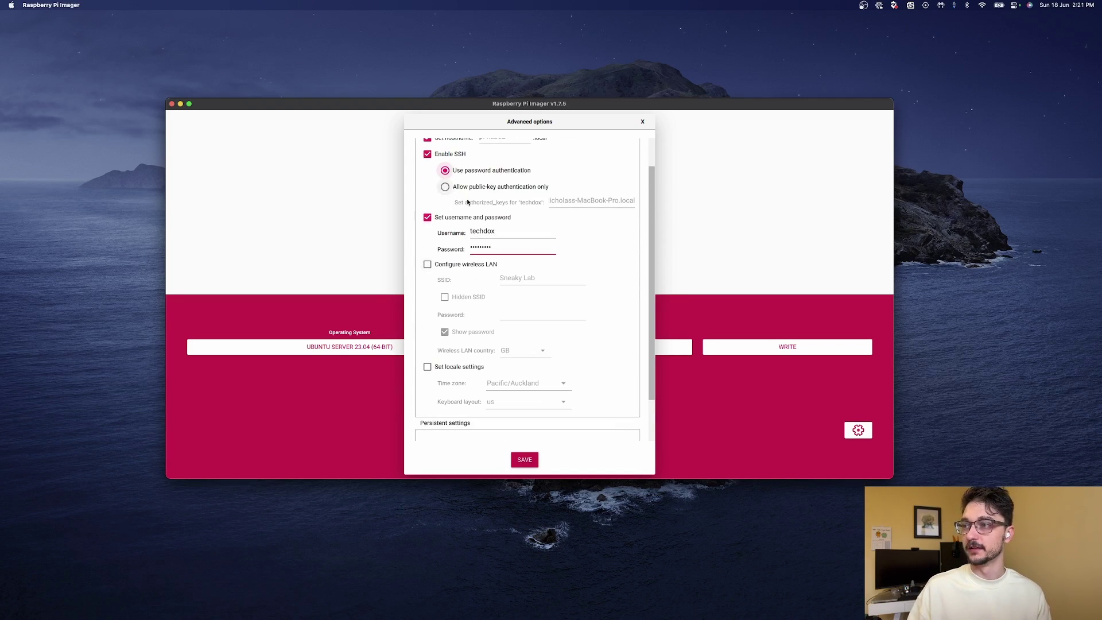
scroll(445, 183, "up", 2)
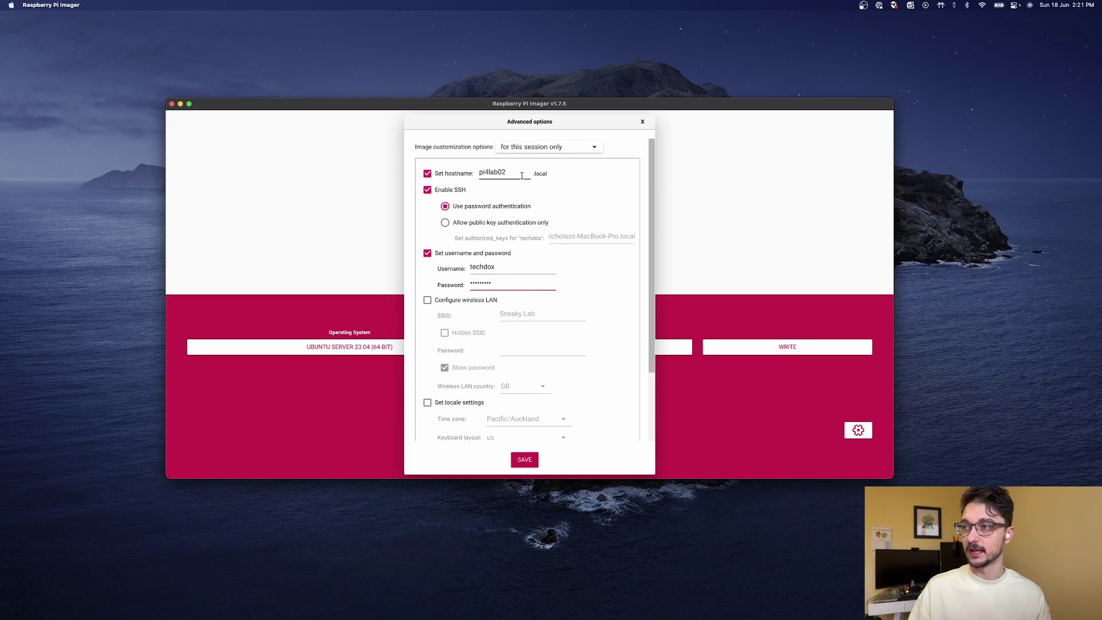
scroll(513, 310, "down", 2)
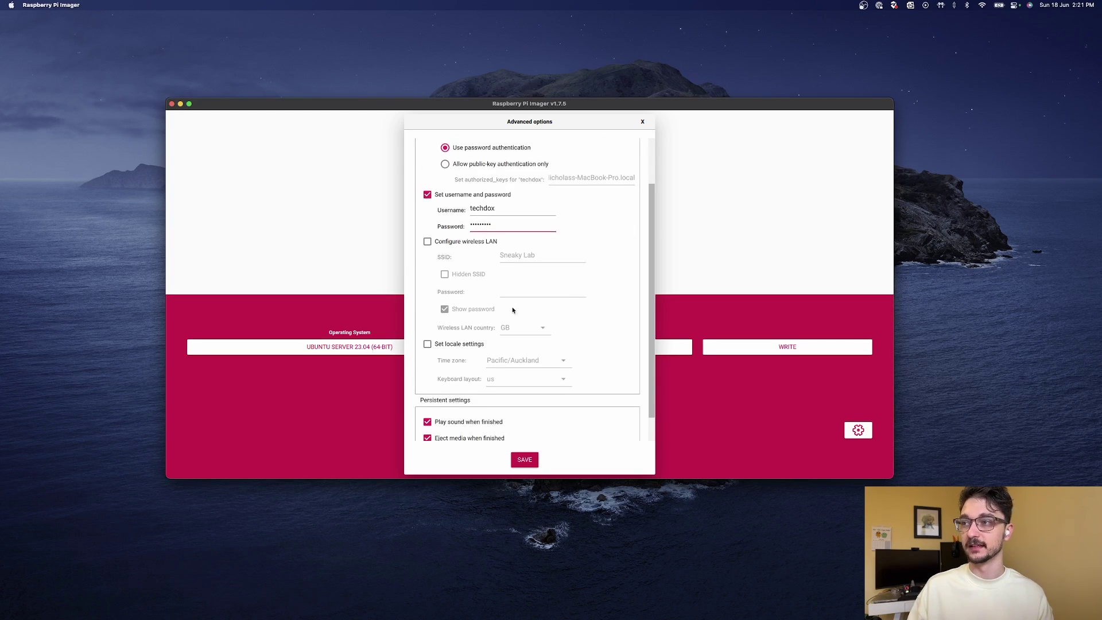
scroll(511, 332, "down", 1)
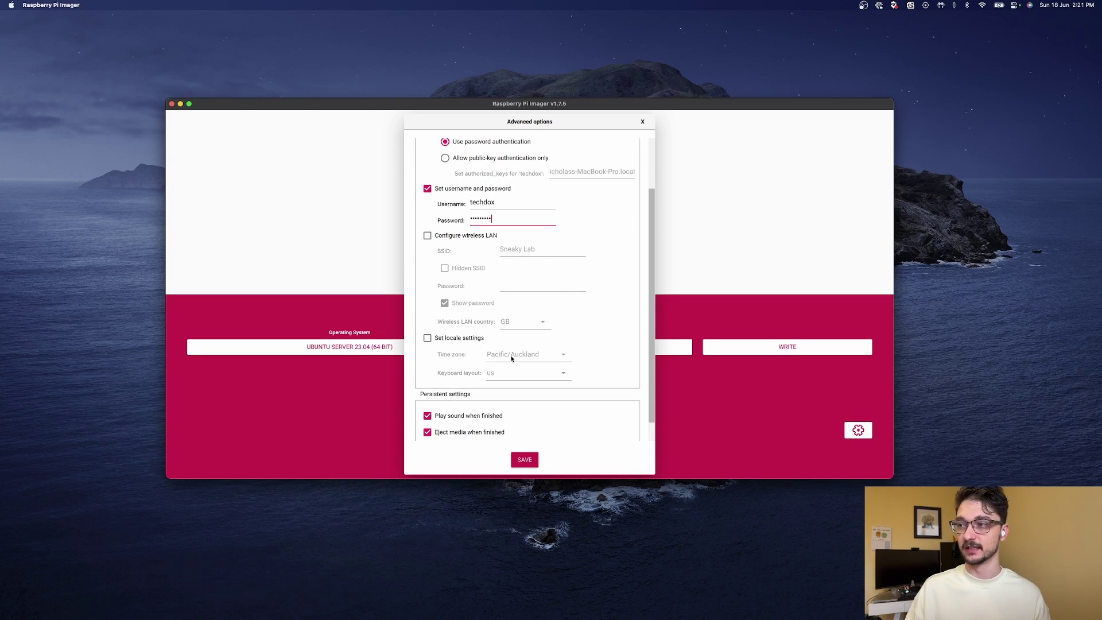
left_click(527, 460)
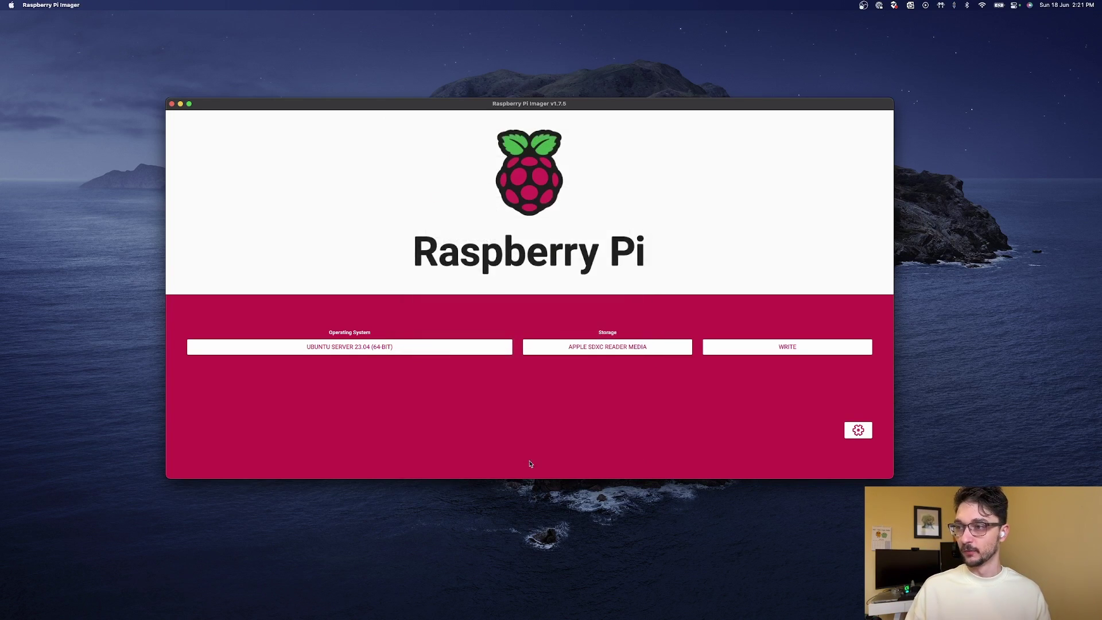
Write the Ubuntu Server image to the SD card, accepting the erasure of its existing data, and dismiss the completion notice.
left_click(711, 348)
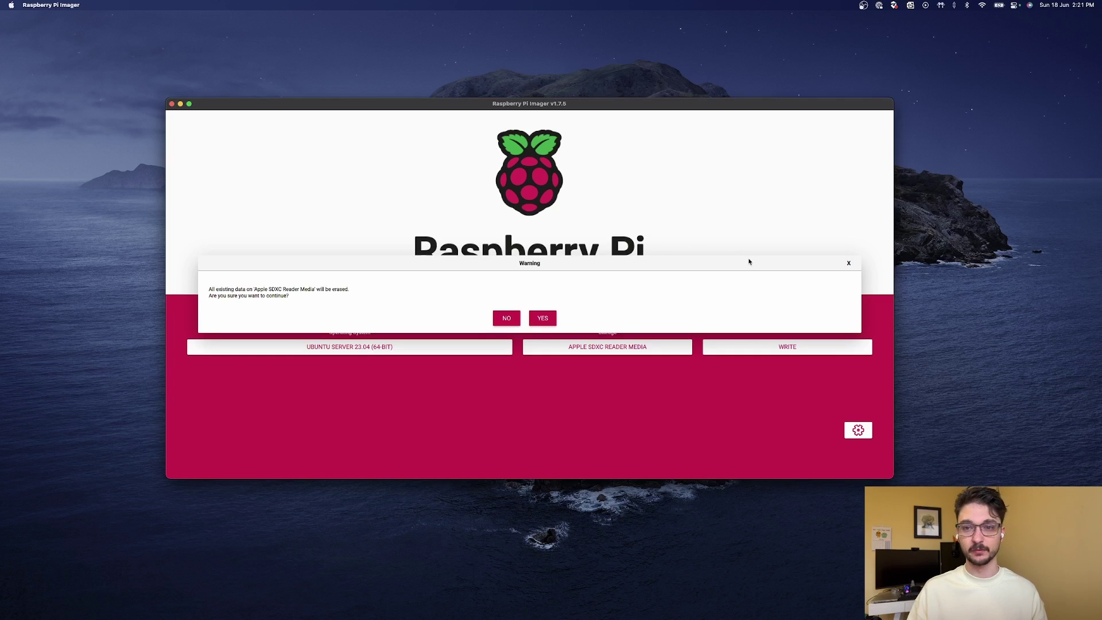
left_click(539, 317)
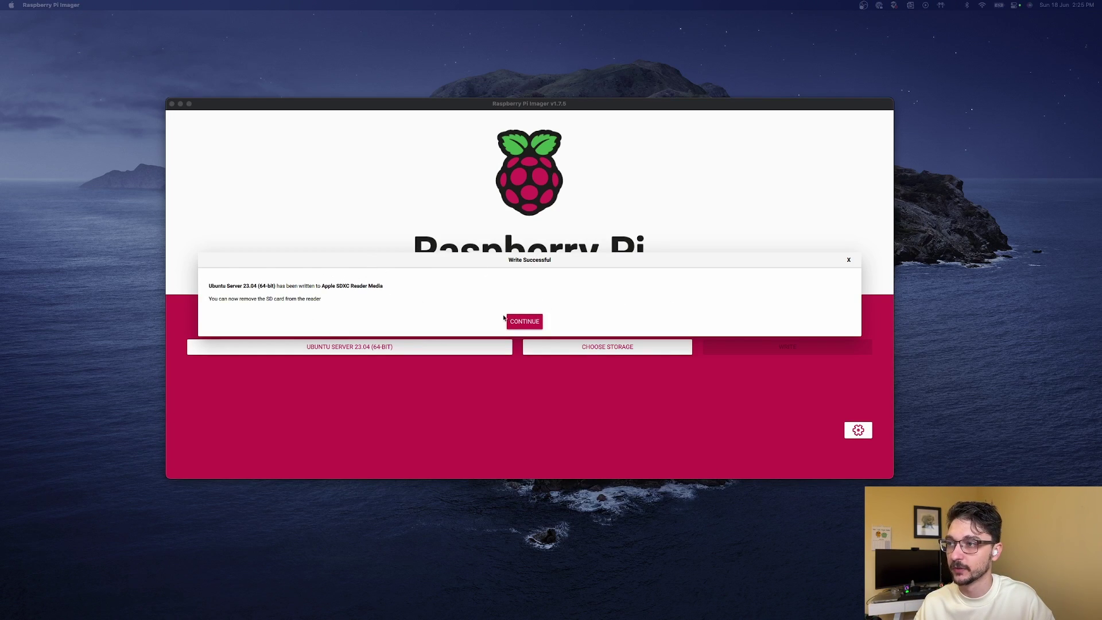
left_click(517, 326)
left_click(517, 327)
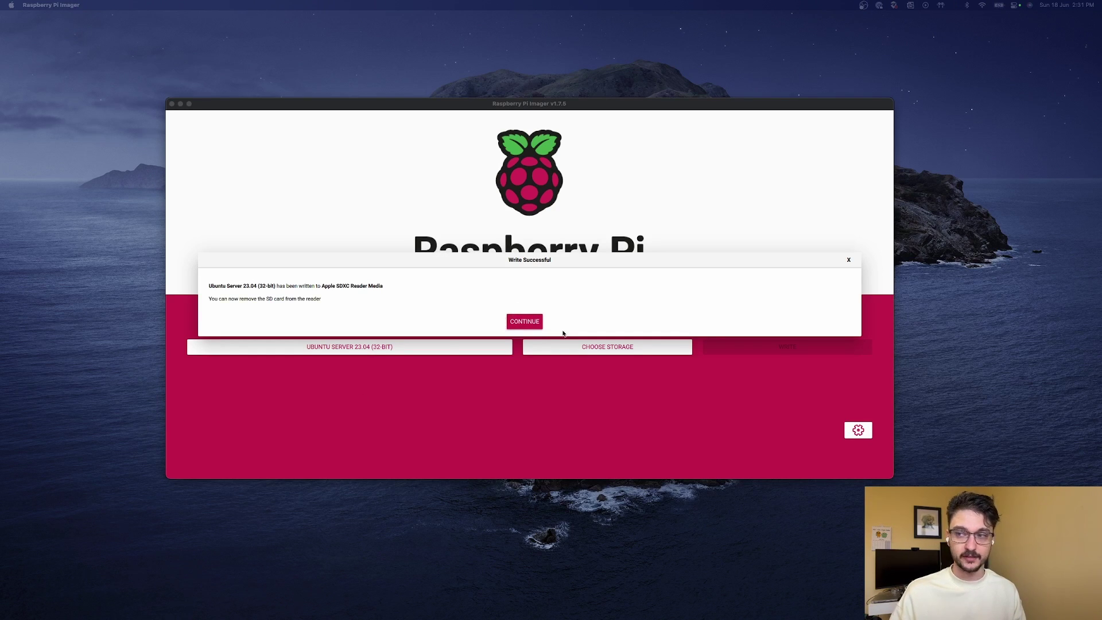
left_click(518, 327)
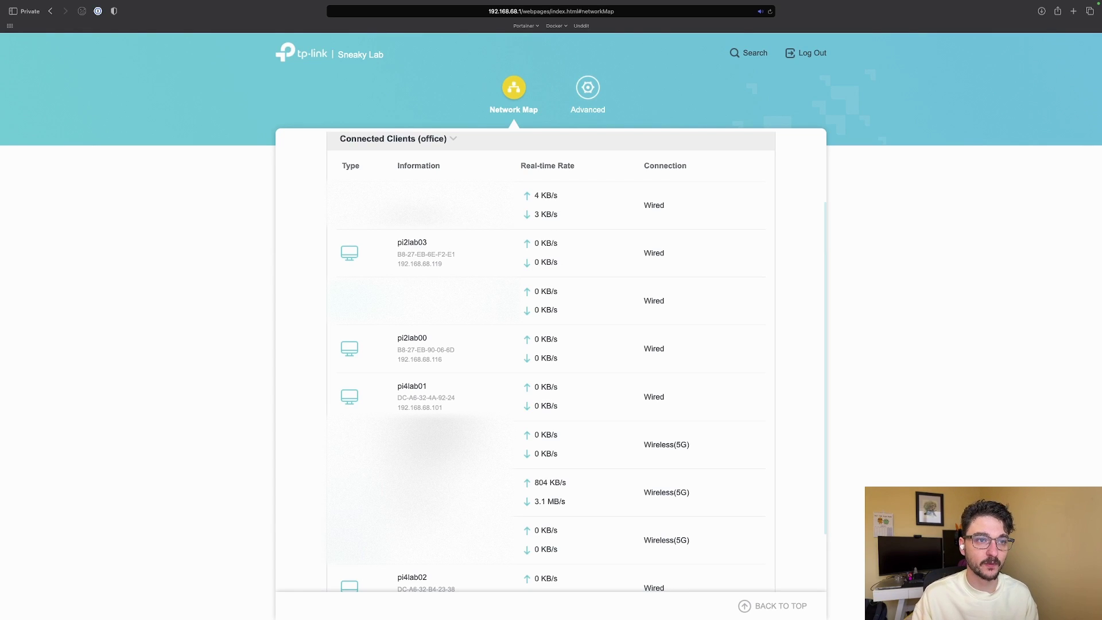
Examine the router's connected clients list for the hostnames pi2lab00, pi4lab01, pi4lab02 and pi2lab03.
double_click(416, 338)
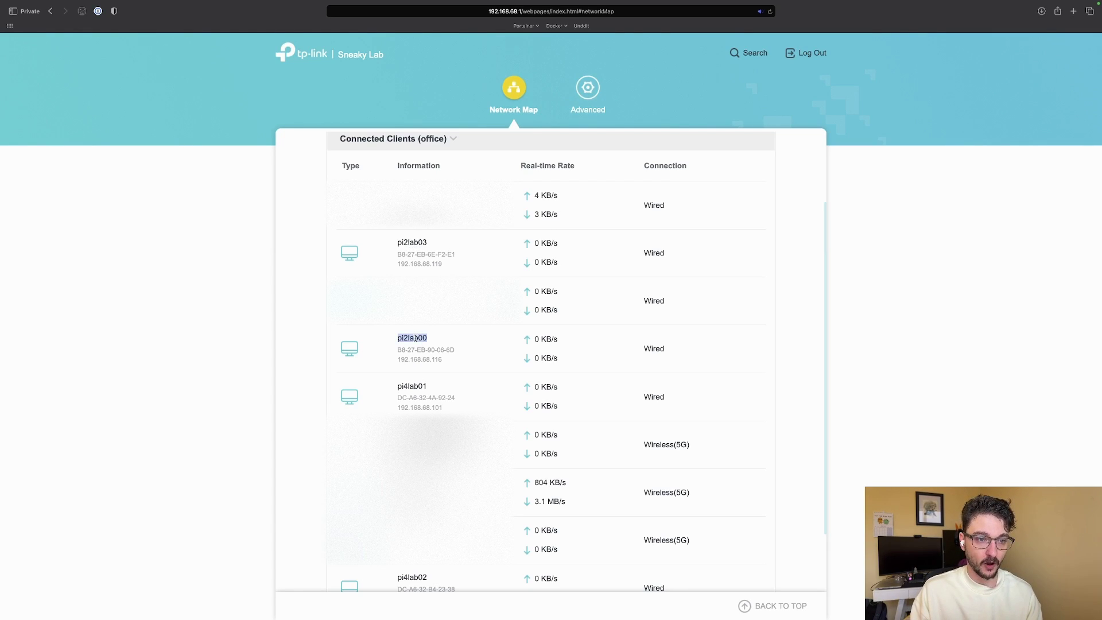
double_click(409, 387)
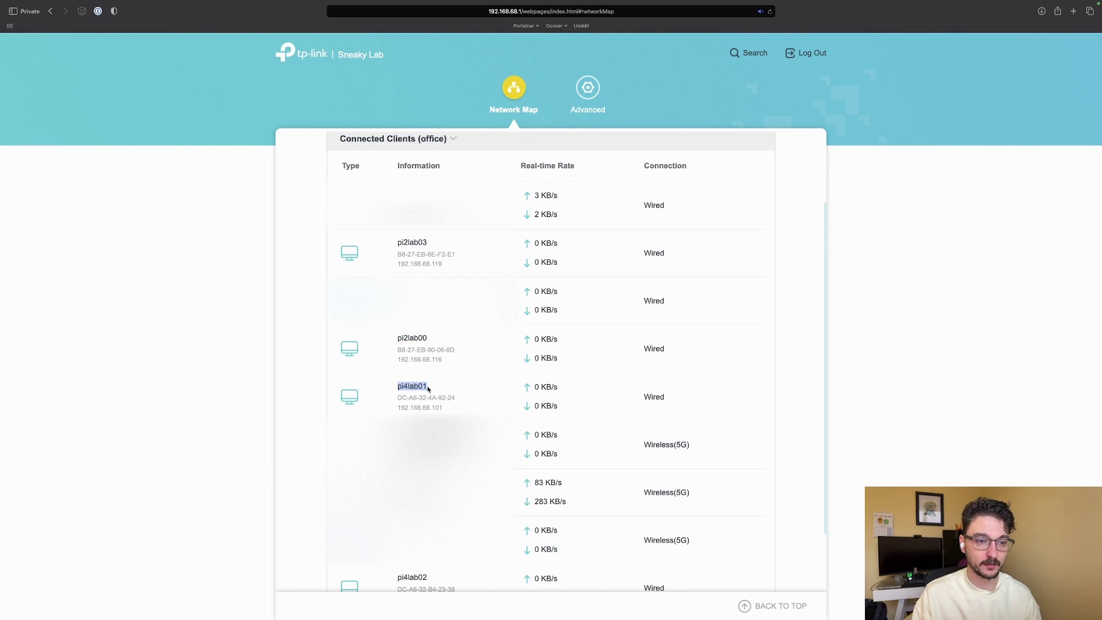
double_click(419, 578)
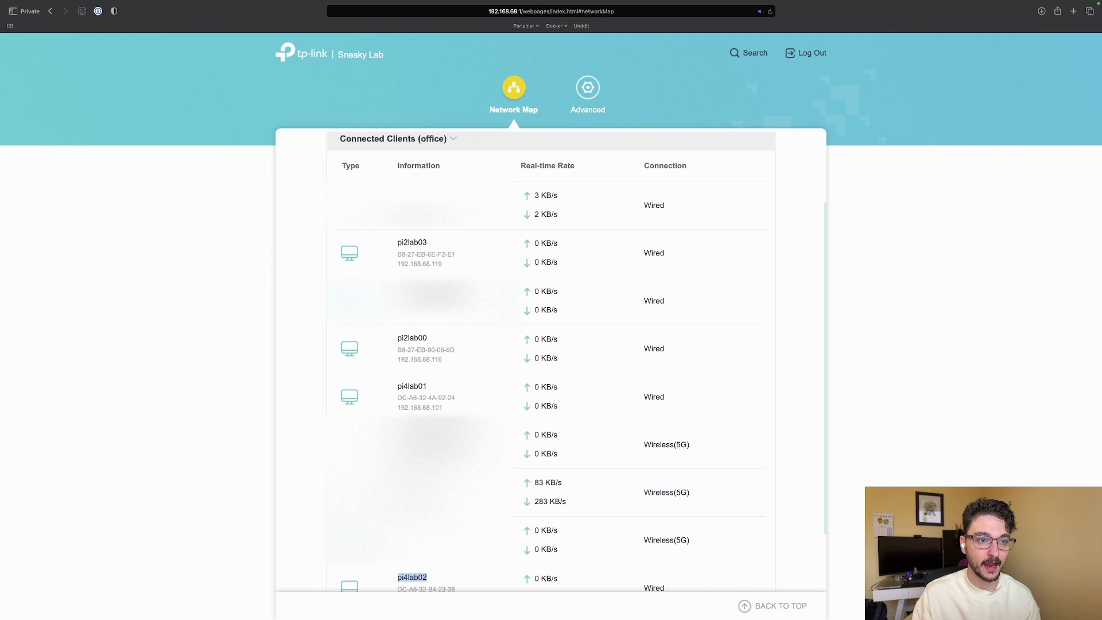
double_click(412, 242)
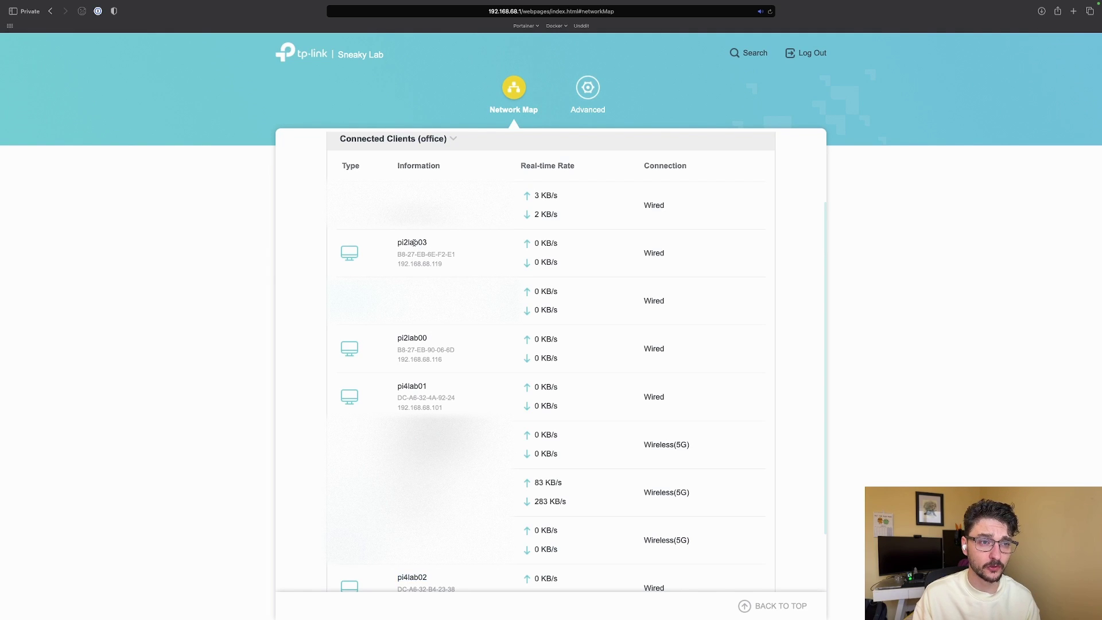
left_click(292, 312)
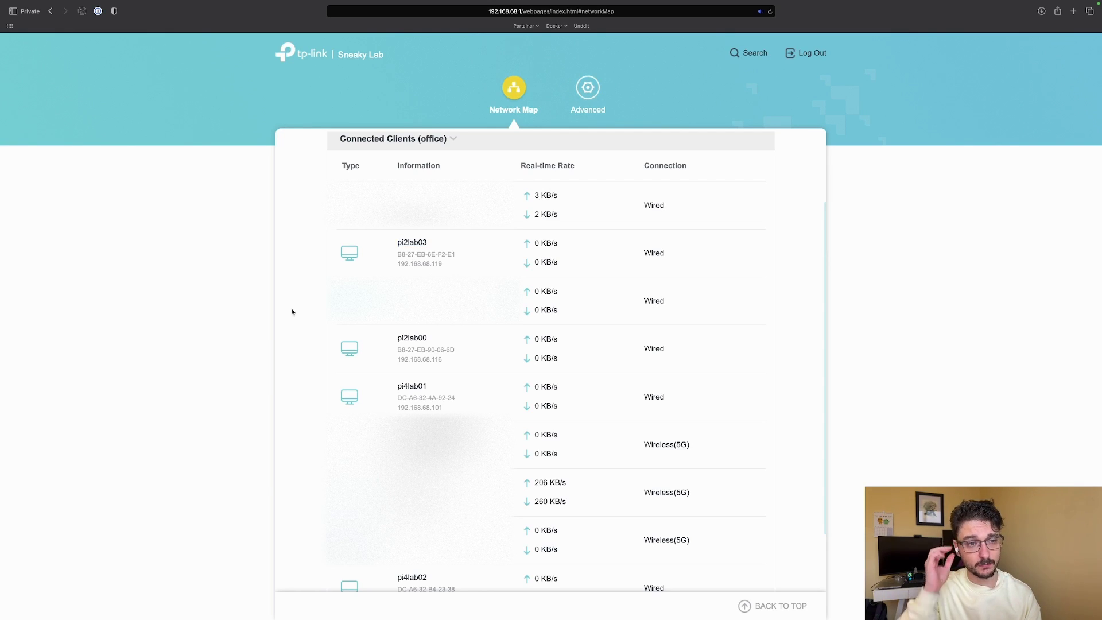